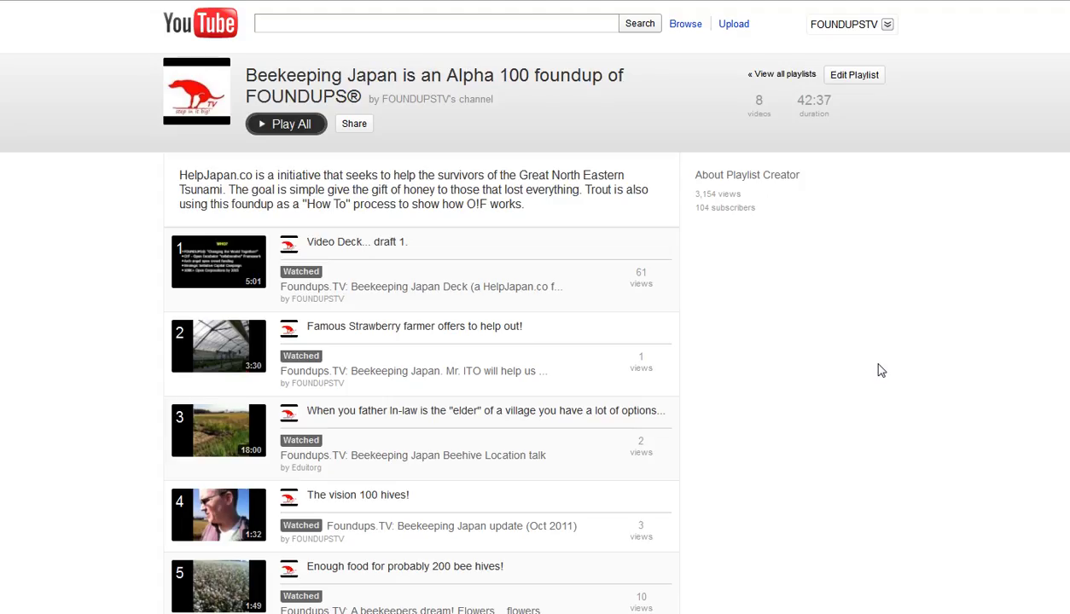
Step: Show the FOUNDUPSTV account menu with its My Playlists overview
{"action": "scroll", "coordinate": [875, 378], "scroll_direction": "down", "scroll_amount": 5}
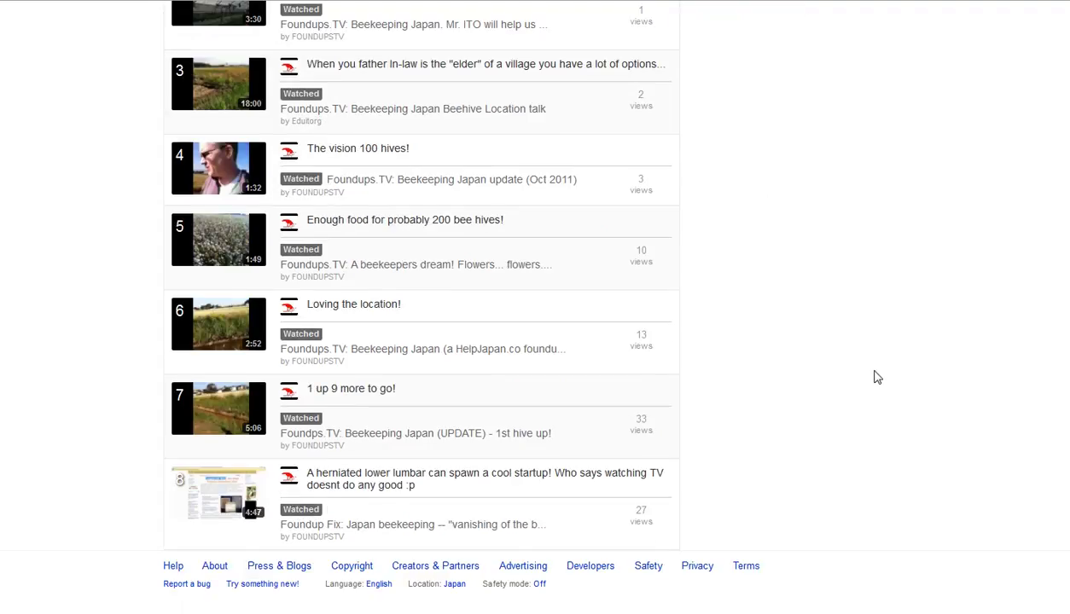
{"action": "scroll", "coordinate": [878, 378], "scroll_direction": "up", "scroll_amount": 5}
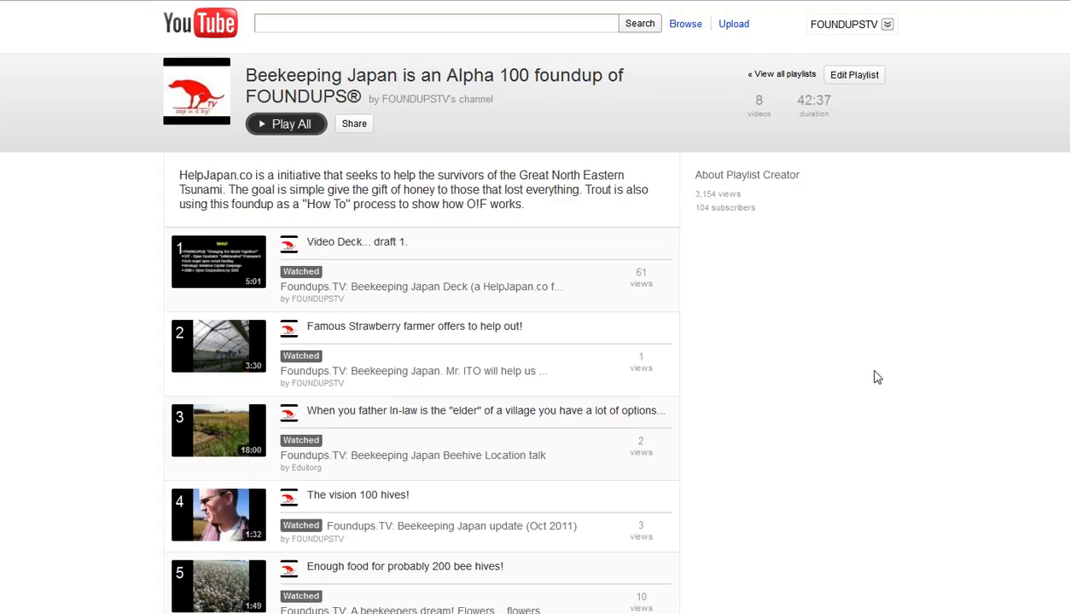
{"action": "scroll", "coordinate": [877, 377], "scroll_direction": "down", "scroll_amount": 3}
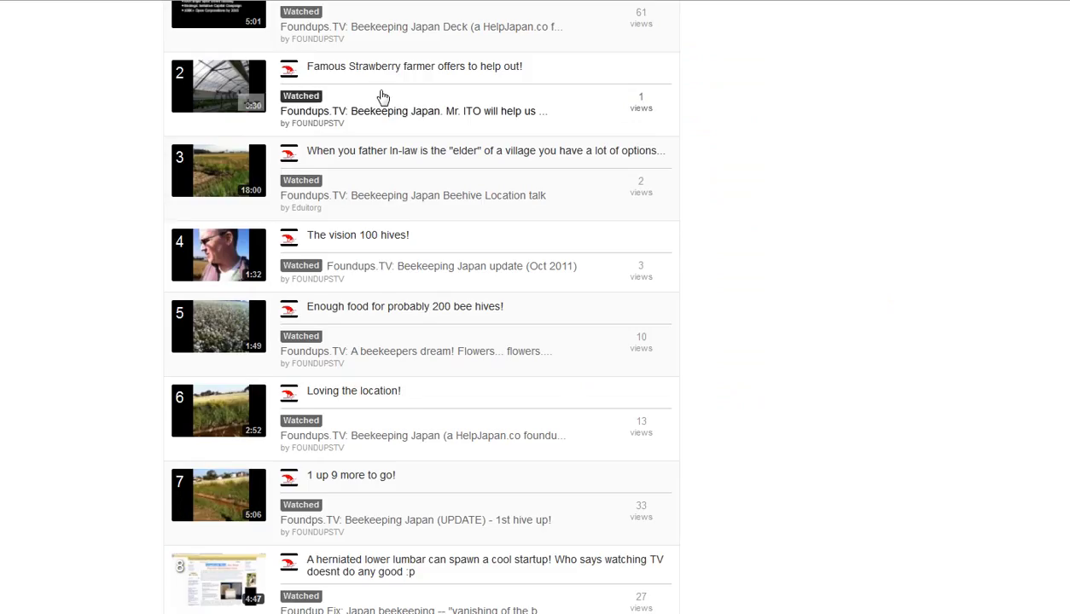
{"action": "scroll", "coordinate": [383, 101], "scroll_direction": "up", "scroll_amount": 4}
{"action": "scroll", "coordinate": [382, 99], "scroll_direction": "down", "scroll_amount": 1}
{"action": "scroll", "coordinate": [383, 99], "scroll_direction": "up", "scroll_amount": 1}
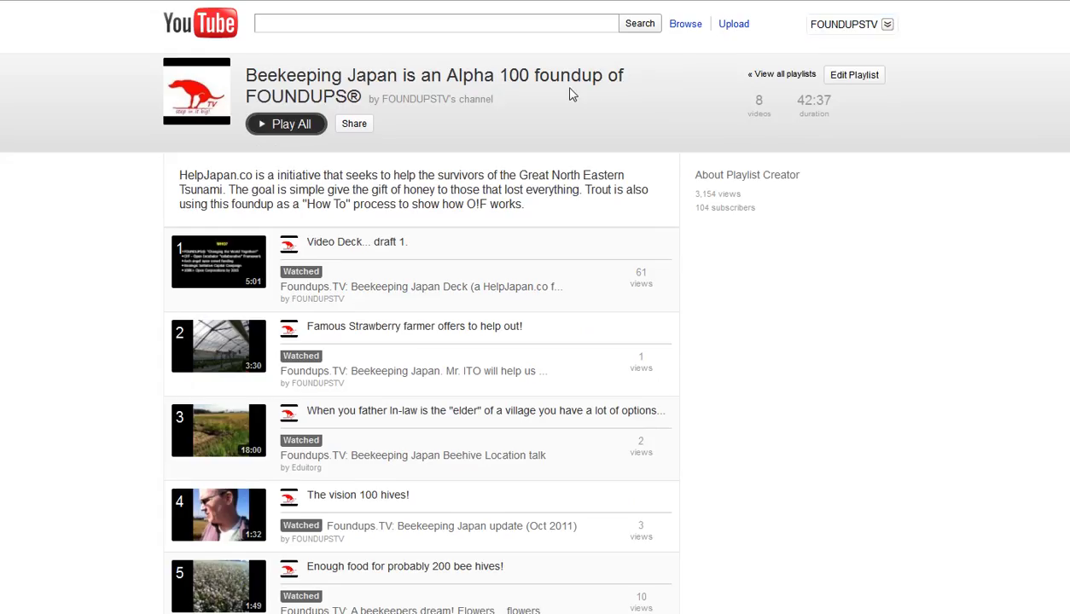
{"action": "left_click", "coordinate": [872, 27]}
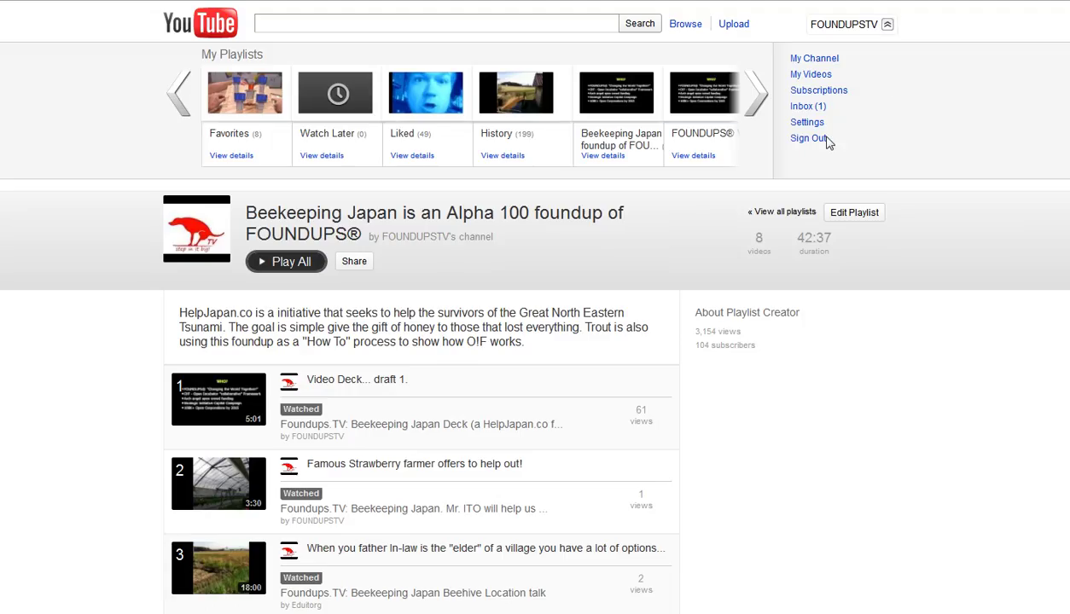
Step: Open the Edit Playlist page for the Beekeeping Japan playlist
{"action": "scroll", "coordinate": [890, 267], "scroll_direction": "down", "scroll_amount": 1}
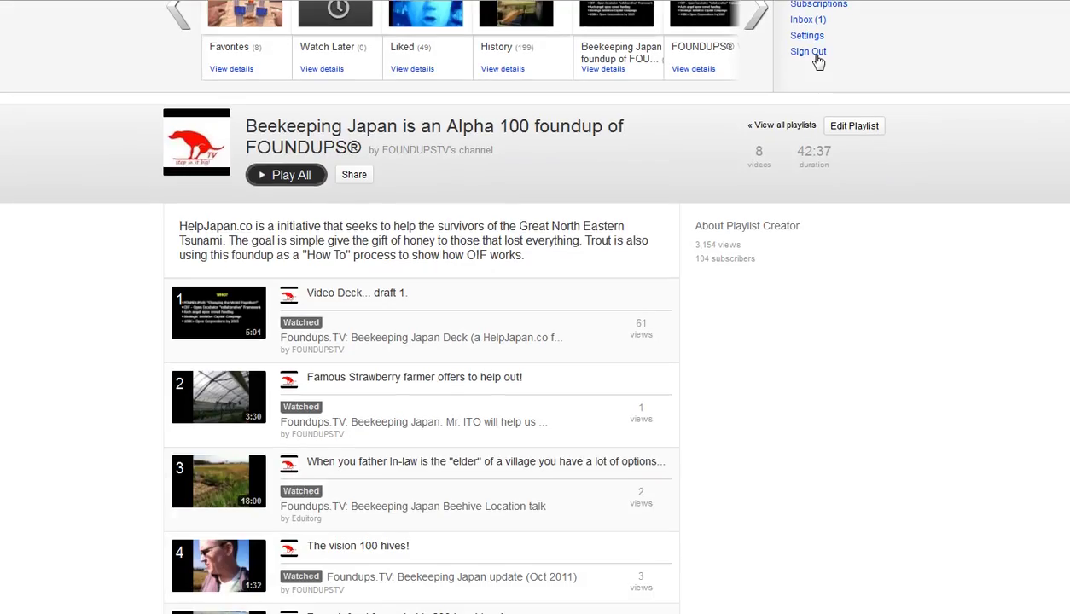
{"action": "scroll", "coordinate": [727, 165], "scroll_direction": "down", "scroll_amount": 1}
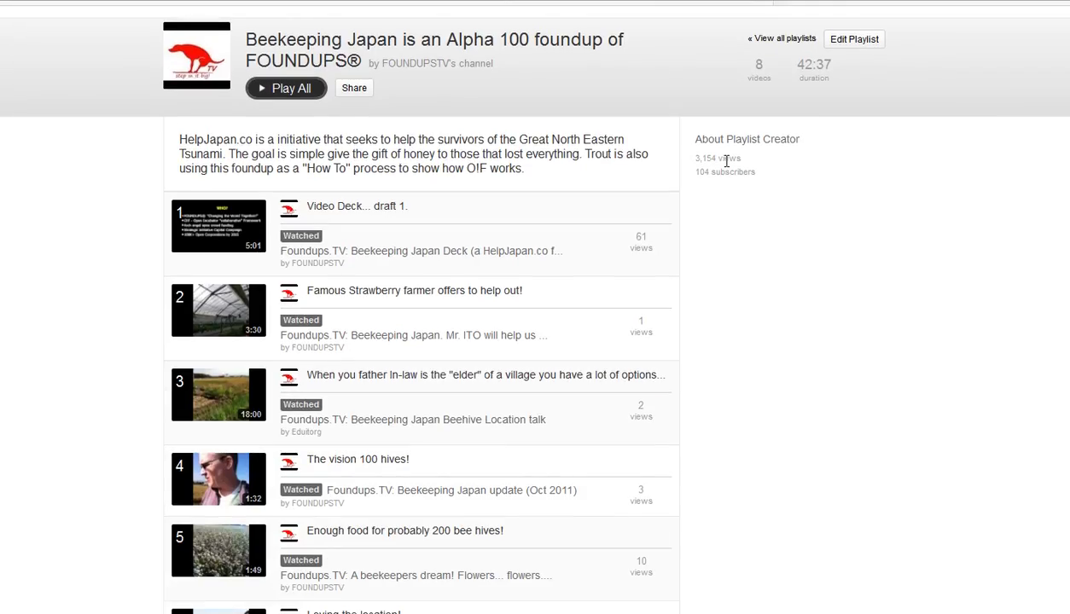
{"action": "mouse_move", "coordinate": [246, 240]}
{"action": "scroll", "coordinate": [664, 287], "scroll_direction": "up", "scroll_amount": 2}
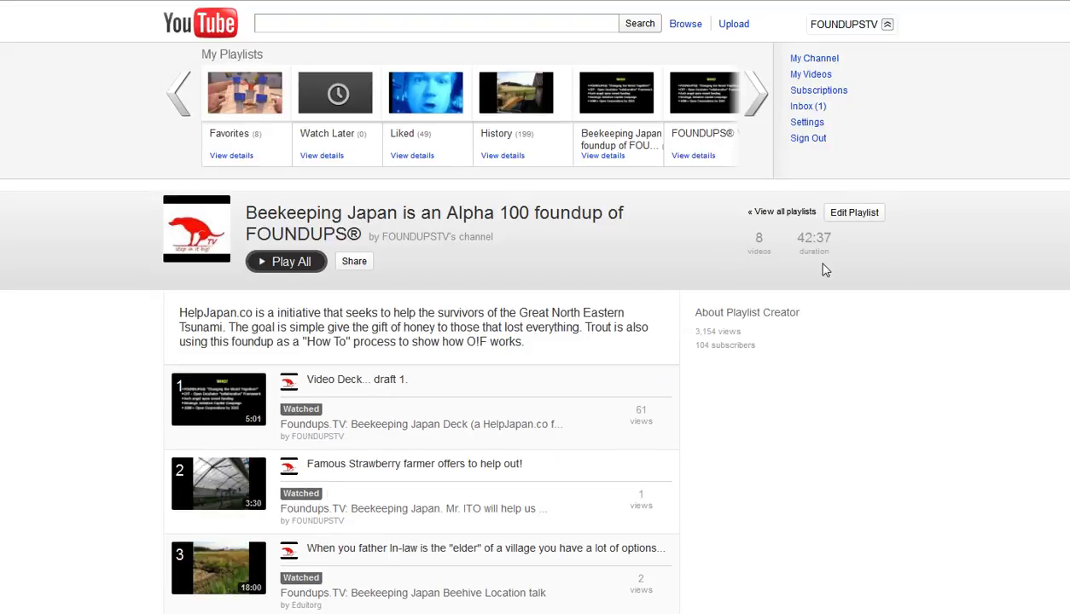
{"action": "left_click", "coordinate": [856, 214]}
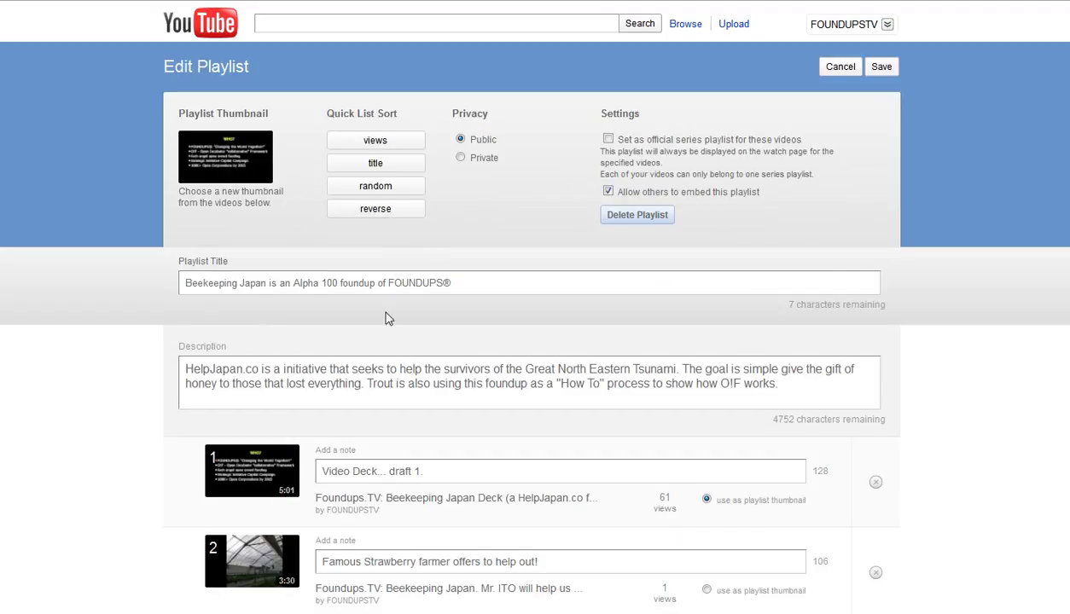
Step: Check 'Set as official series playlist for these videos' in the playlist Settings
{"action": "scroll", "coordinate": [387, 313], "scroll_direction": "down", "scroll_amount": 4}
{"action": "scroll", "coordinate": [387, 313], "scroll_direction": "down", "scroll_amount": 4}
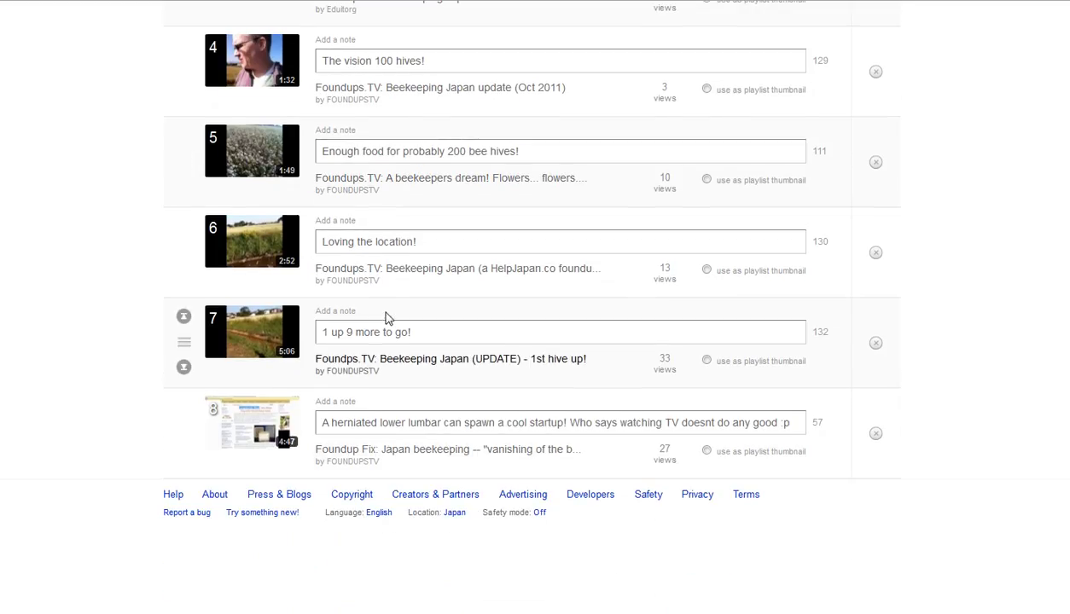
{"action": "scroll", "coordinate": [385, 318], "scroll_direction": "up", "scroll_amount": 5}
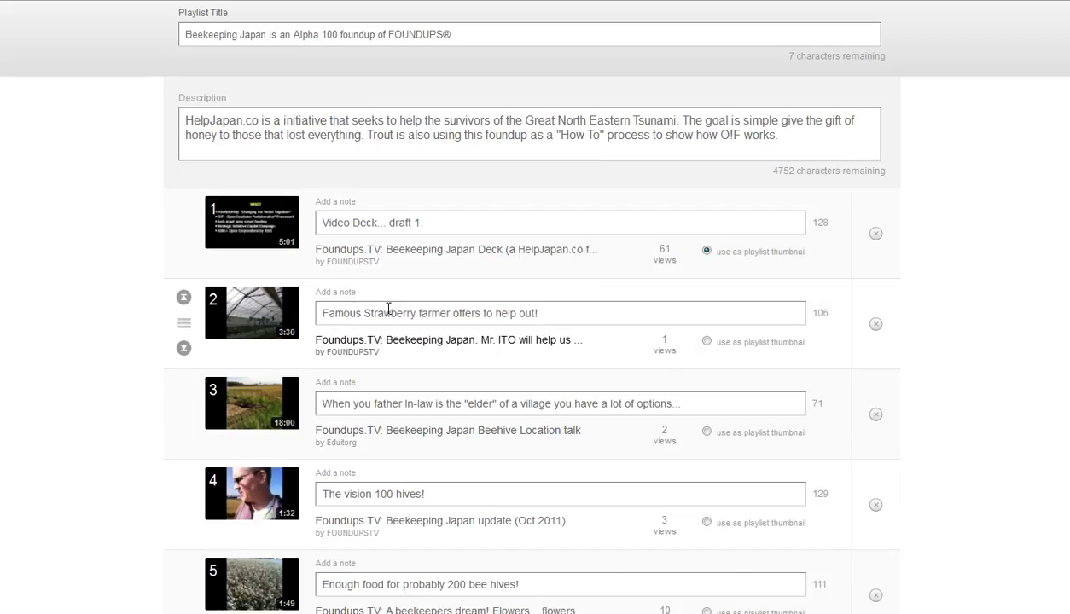
{"action": "scroll", "coordinate": [410, 198], "scroll_direction": "up", "scroll_amount": 2}
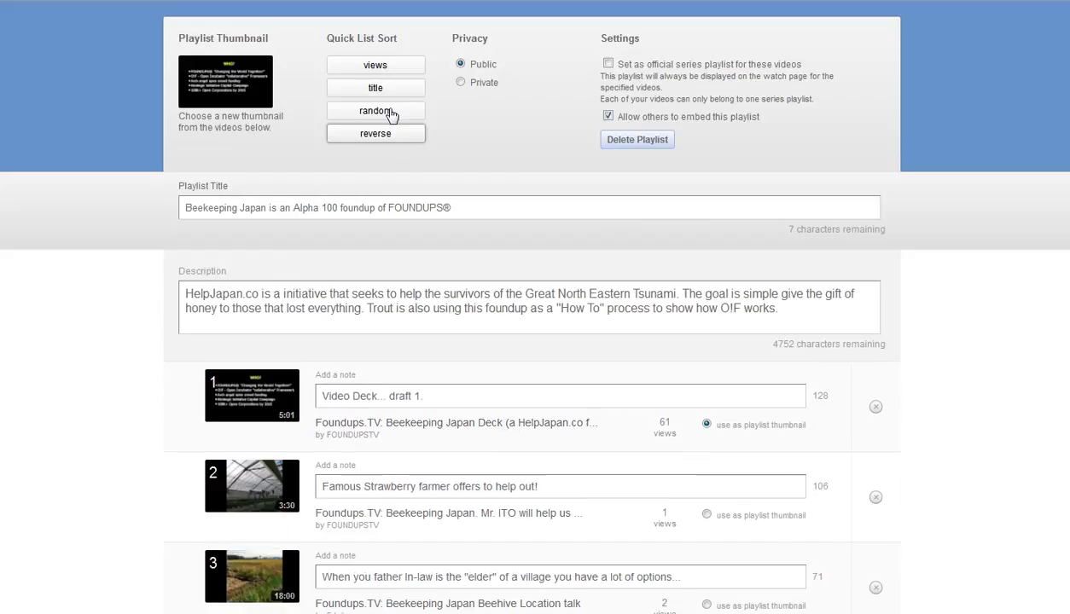
{"action": "scroll", "coordinate": [396, 382], "scroll_direction": "down", "scroll_amount": 1}
{"action": "scroll", "coordinate": [396, 382], "scroll_direction": "up", "scroll_amount": 1}
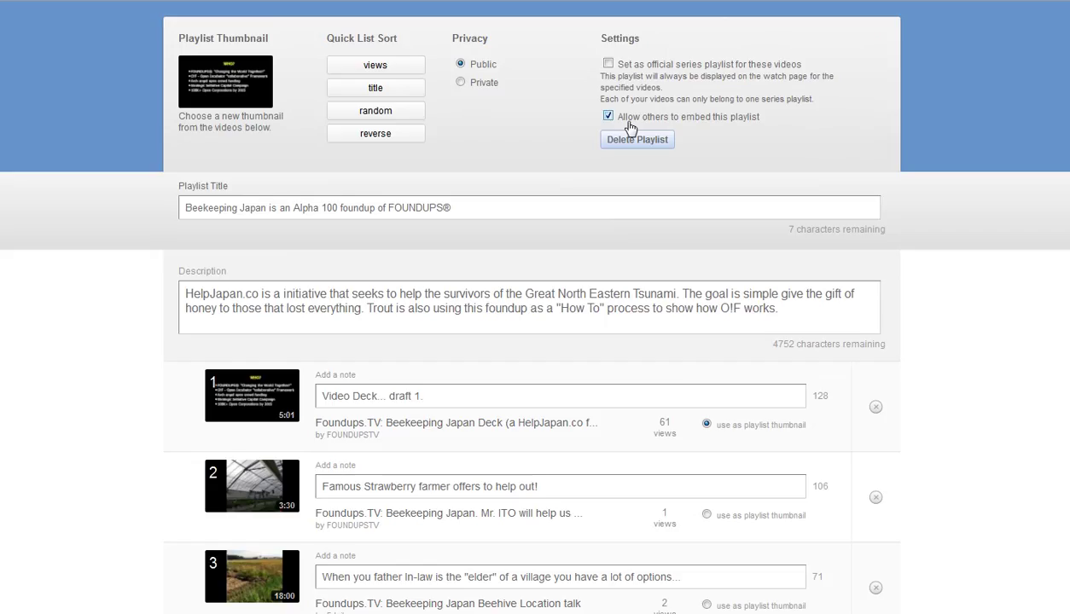
{"action": "left_click", "coordinate": [607, 64]}
{"action": "scroll", "coordinate": [571, 162], "scroll_direction": "down", "scroll_amount": 2}
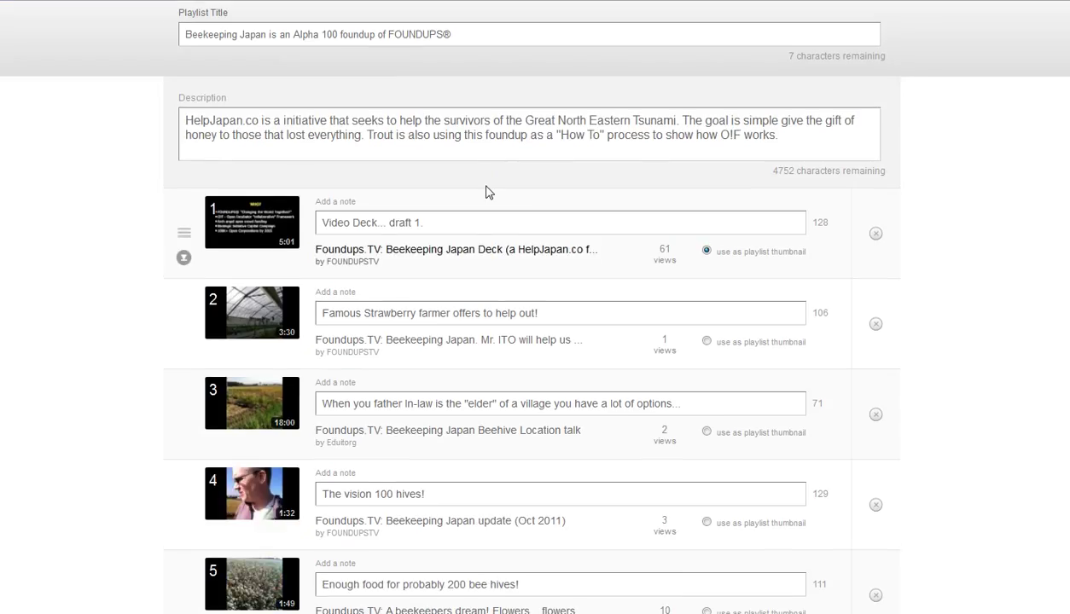
{"action": "scroll", "coordinate": [492, 191], "scroll_direction": "up", "scroll_amount": 2}
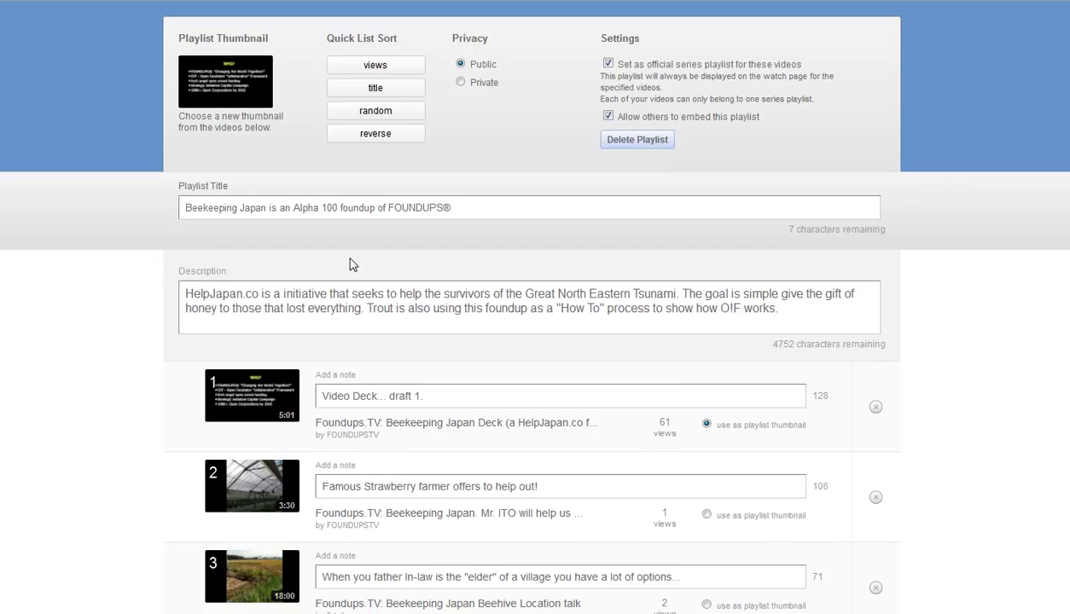
{"action": "scroll", "coordinate": [259, 277], "scroll_direction": "down", "scroll_amount": 2}
{"action": "scroll", "coordinate": [260, 278], "scroll_direction": "down", "scroll_amount": 1}
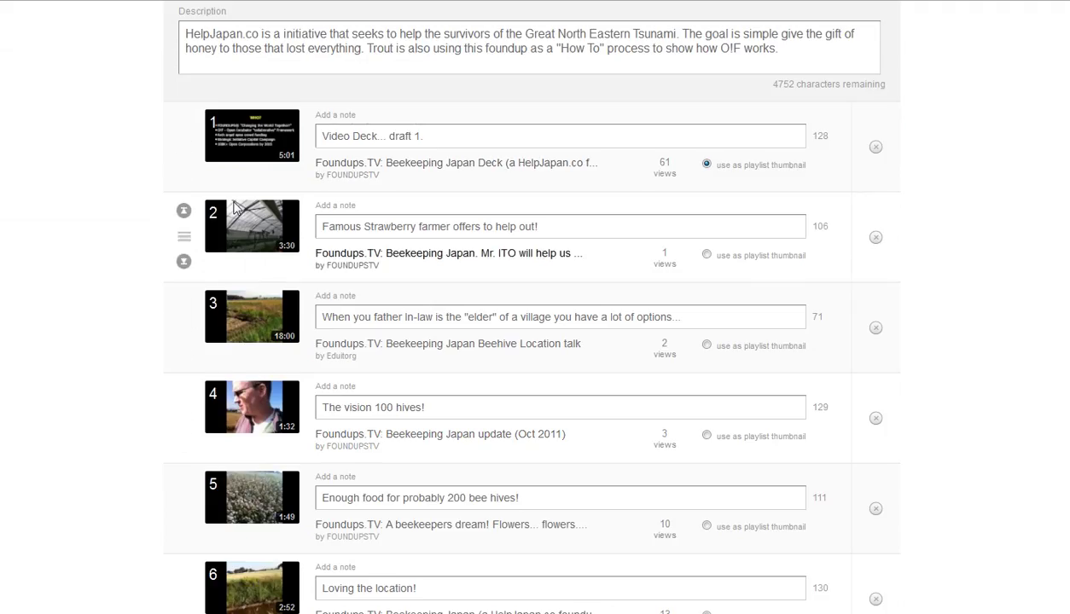
{"action": "scroll", "coordinate": [250, 309], "scroll_direction": "down", "scroll_amount": 5}
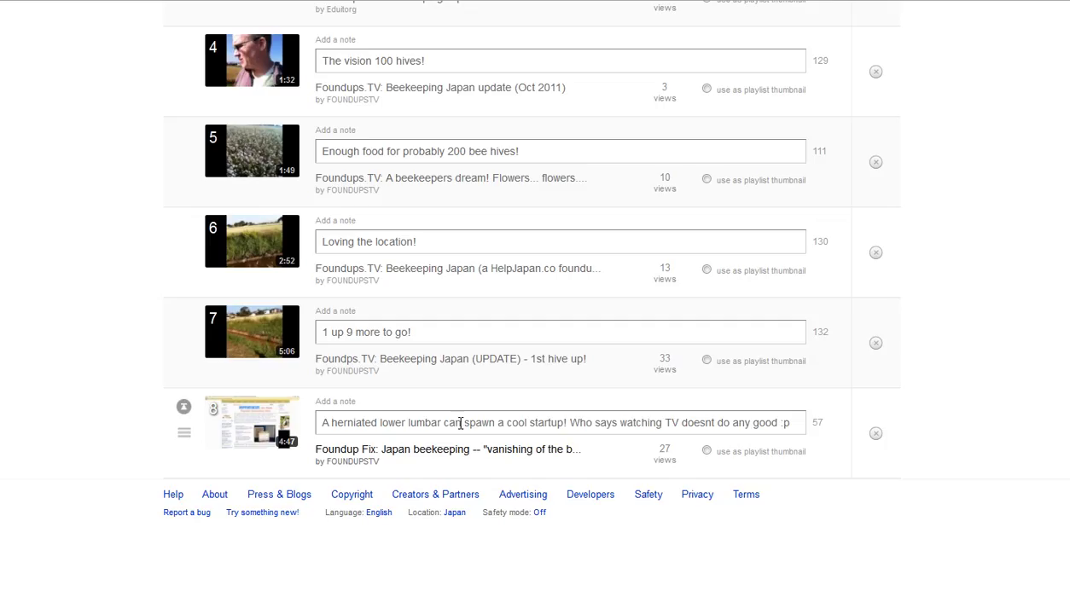
{"action": "scroll", "coordinate": [460, 423], "scroll_direction": "up", "scroll_amount": 4}
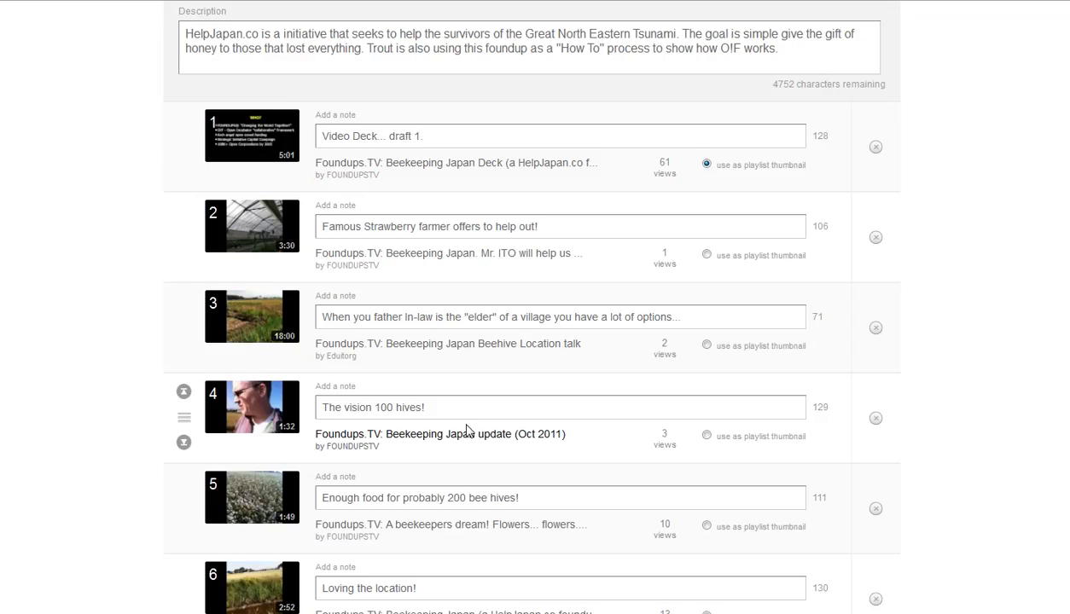
{"action": "scroll", "coordinate": [466, 425], "scroll_direction": "up", "scroll_amount": 2}
{"action": "scroll", "coordinate": [467, 425], "scroll_direction": "down", "scroll_amount": 4}
{"action": "scroll", "coordinate": [467, 425], "scroll_direction": "down", "scroll_amount": 2}
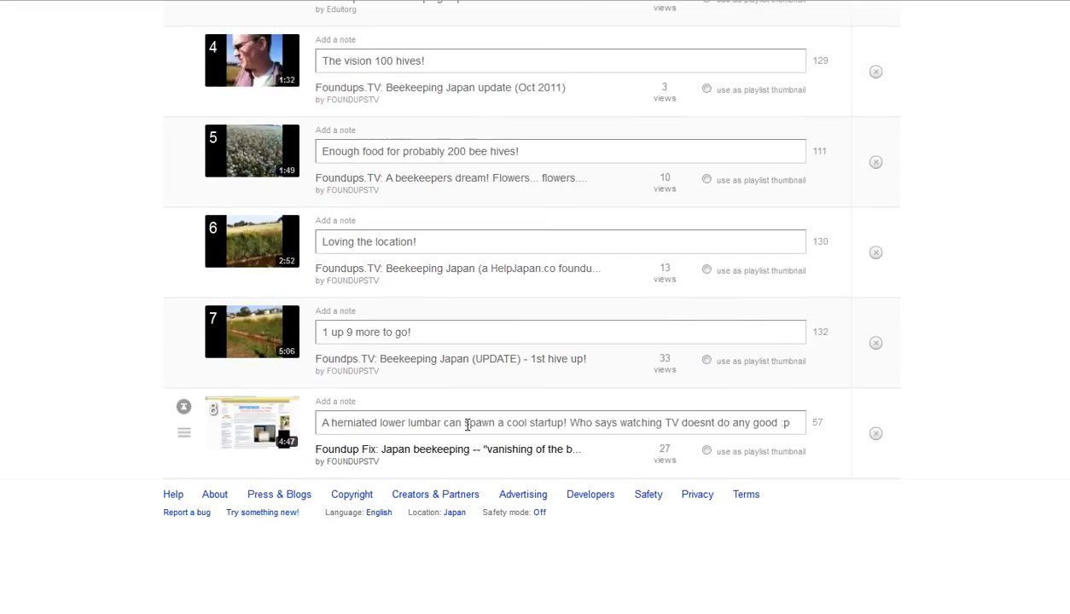
{"action": "scroll", "coordinate": [467, 425], "scroll_direction": "up", "scroll_amount": 5}
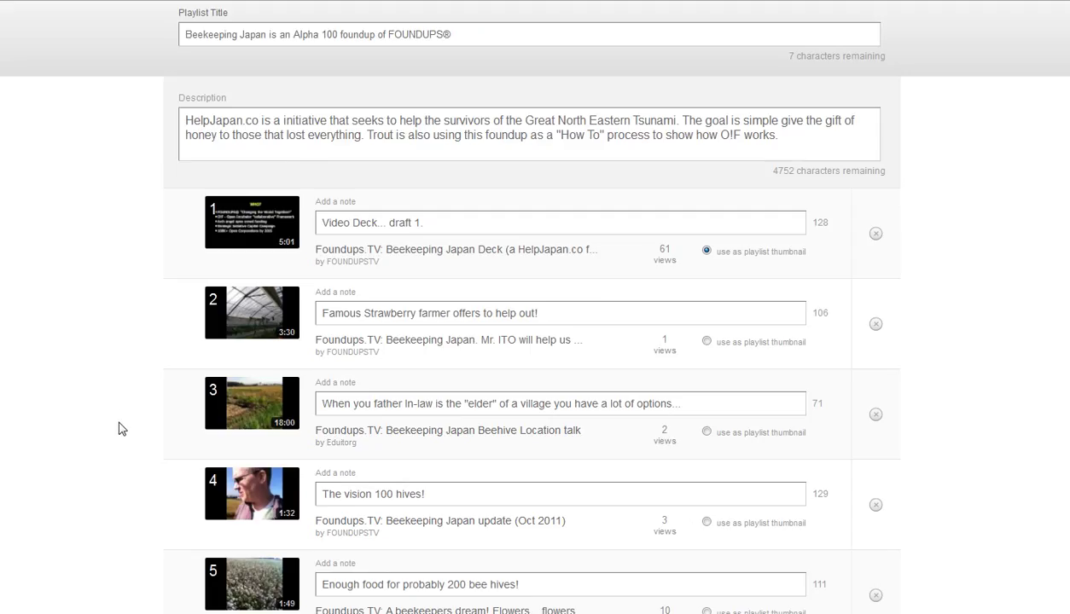
{"action": "scroll", "coordinate": [120, 429], "scroll_direction": "down", "scroll_amount": 2}
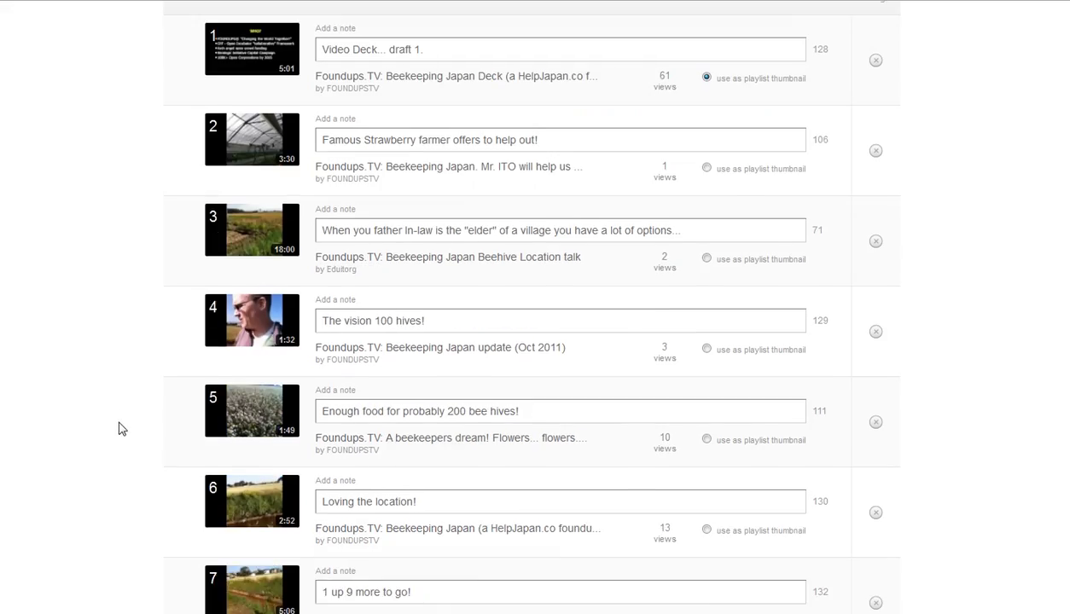
{"action": "scroll", "coordinate": [121, 429], "scroll_direction": "up", "scroll_amount": 4}
{"action": "scroll", "coordinate": [121, 429], "scroll_direction": "down", "scroll_amount": 7}
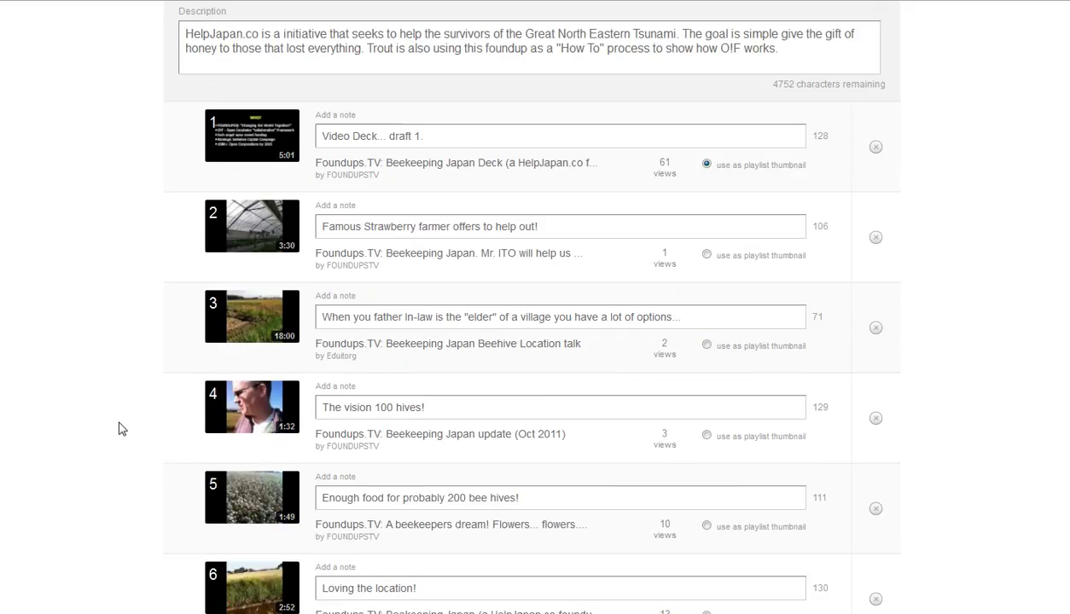
{"action": "scroll", "coordinate": [121, 430], "scroll_direction": "up", "scroll_amount": 5}
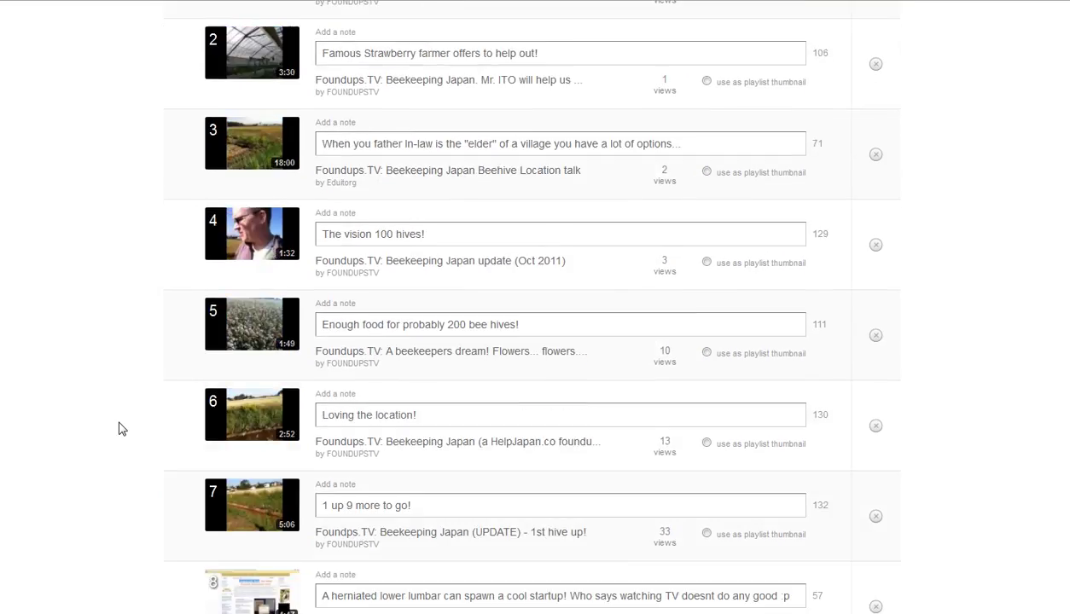
{"action": "scroll", "coordinate": [120, 429], "scroll_direction": "up", "scroll_amount": 2}
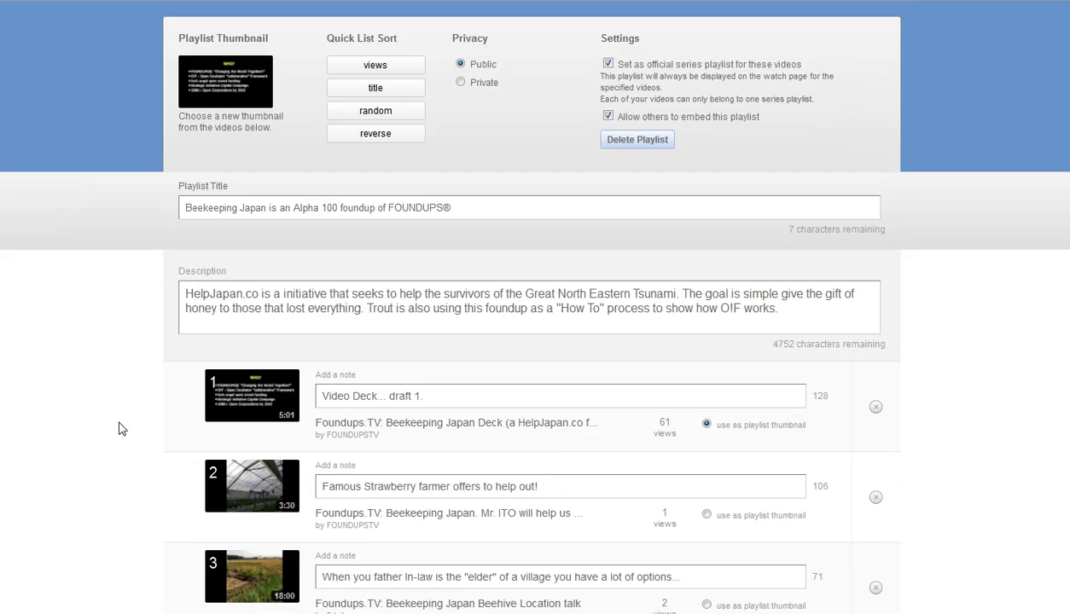
{"action": "scroll", "coordinate": [121, 429], "scroll_direction": "down", "scroll_amount": 4}
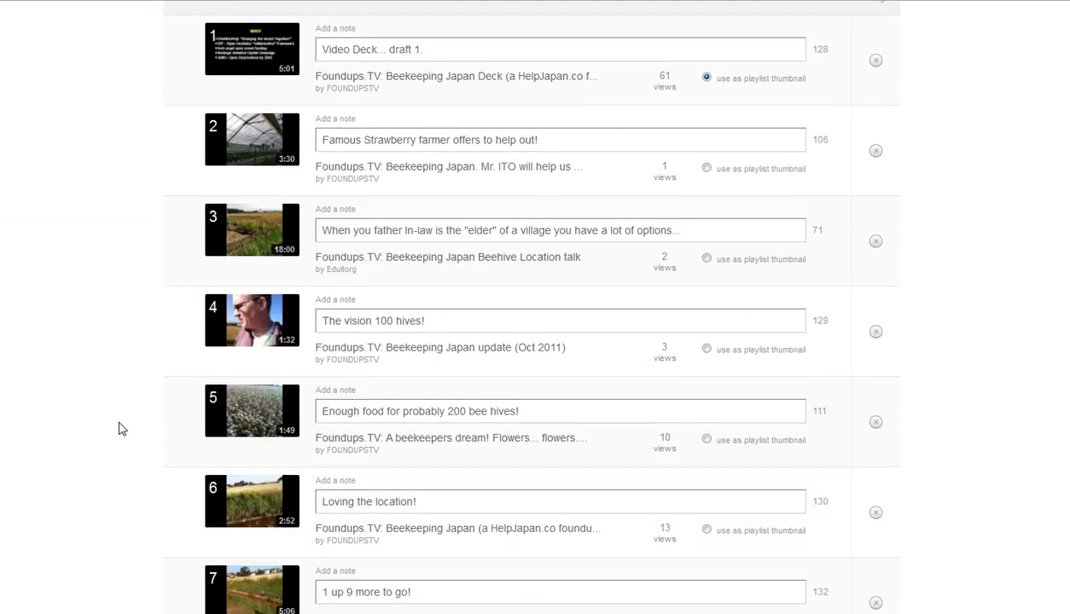
{"action": "scroll", "coordinate": [120, 429], "scroll_direction": "down", "scroll_amount": 3}
{"action": "scroll", "coordinate": [120, 429], "scroll_direction": "up", "scroll_amount": 5}
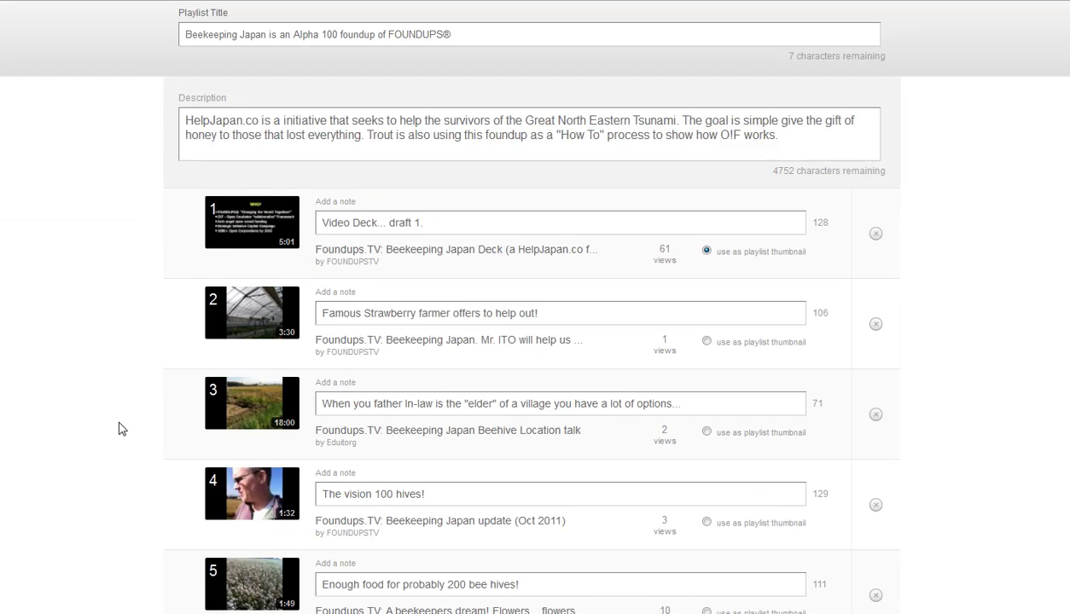
{"action": "scroll", "coordinate": [412, 379], "scroll_direction": "up", "scroll_amount": 1}
{"action": "scroll", "coordinate": [412, 379], "scroll_direction": "up", "scroll_amount": 1}
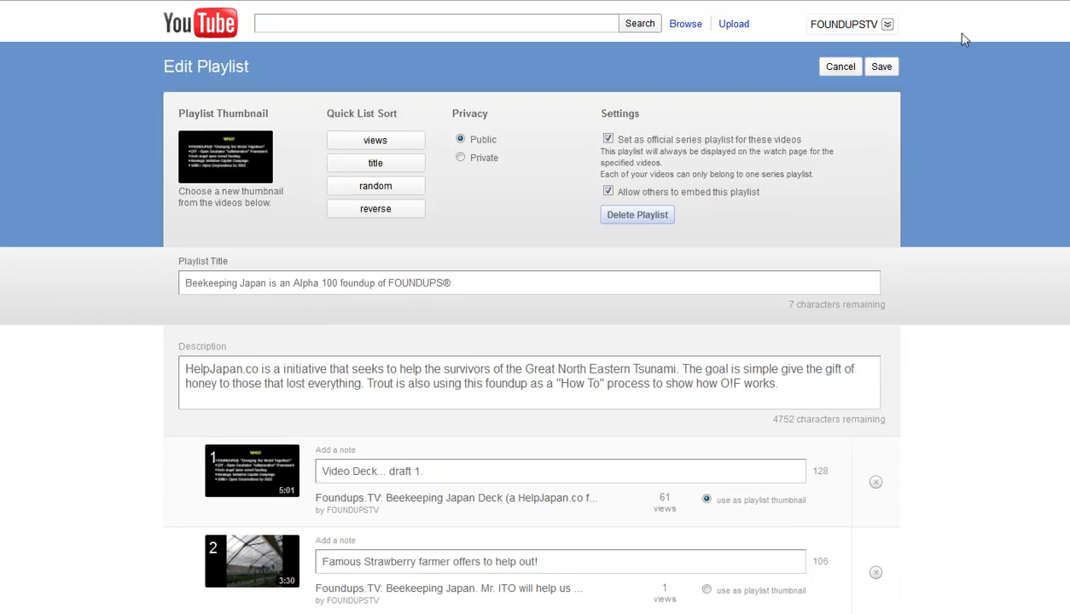
{"action": "scroll", "coordinate": [406, 292], "scroll_direction": "down", "scroll_amount": 2}
{"action": "scroll", "coordinate": [604, 210], "scroll_direction": "up", "scroll_amount": 2}
Step: Save the playlist, then save again without series status after the ownership error
{"action": "left_click", "coordinate": [883, 66]}
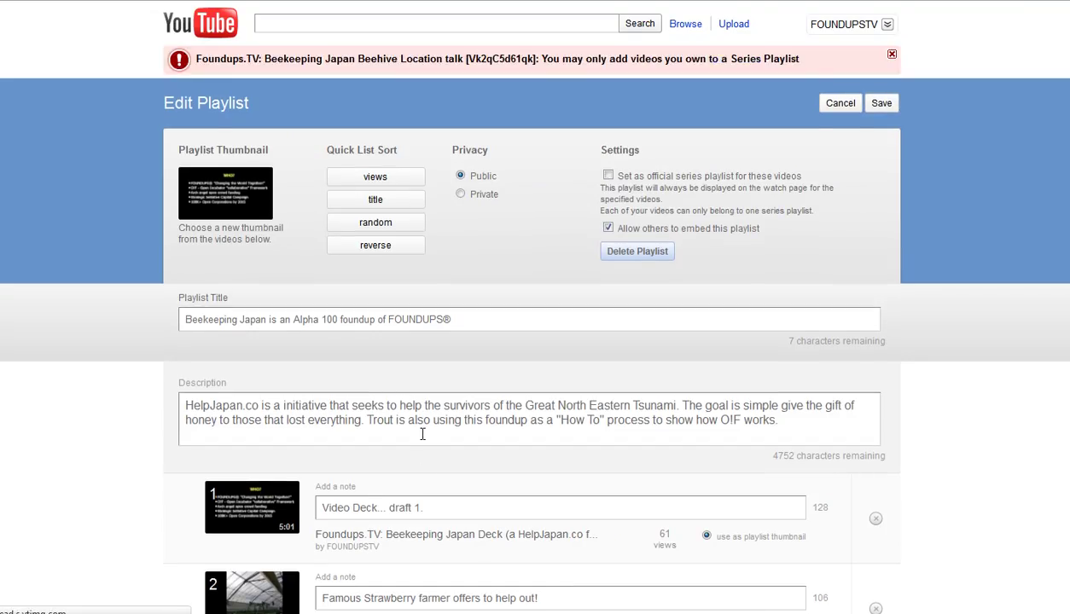
{"action": "scroll", "coordinate": [419, 471], "scroll_direction": "down", "scroll_amount": 3}
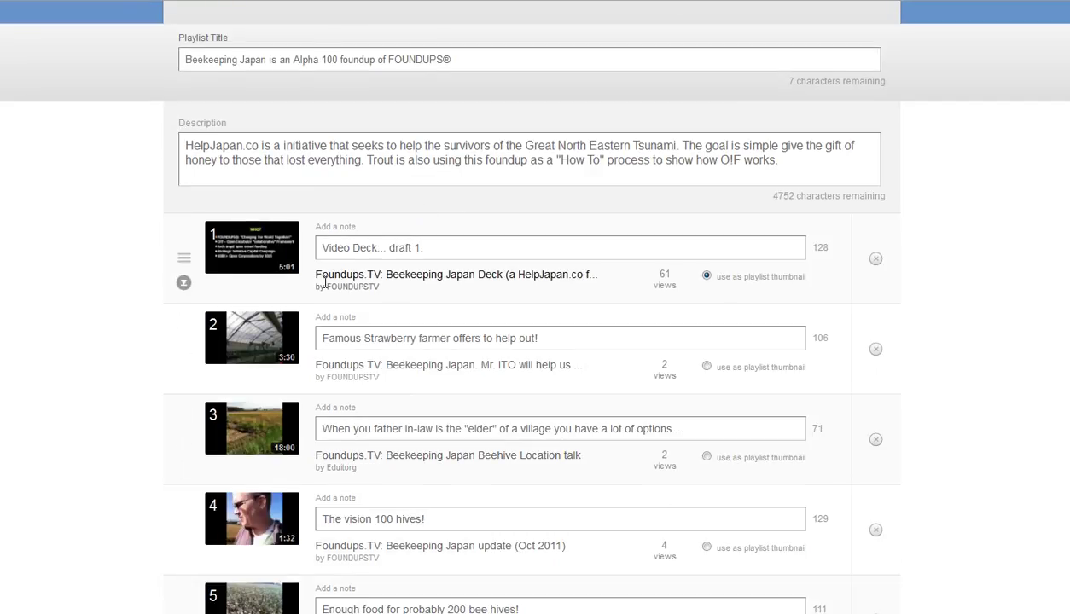
{"action": "scroll", "coordinate": [600, 284], "scroll_direction": "up", "scroll_amount": 3}
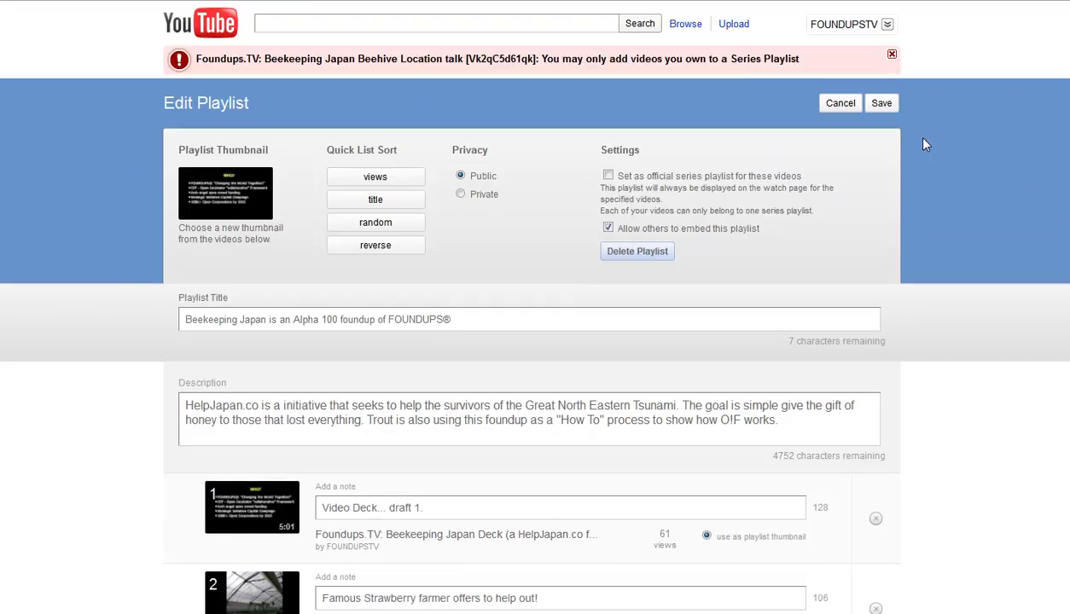
{"action": "left_click", "coordinate": [881, 103]}
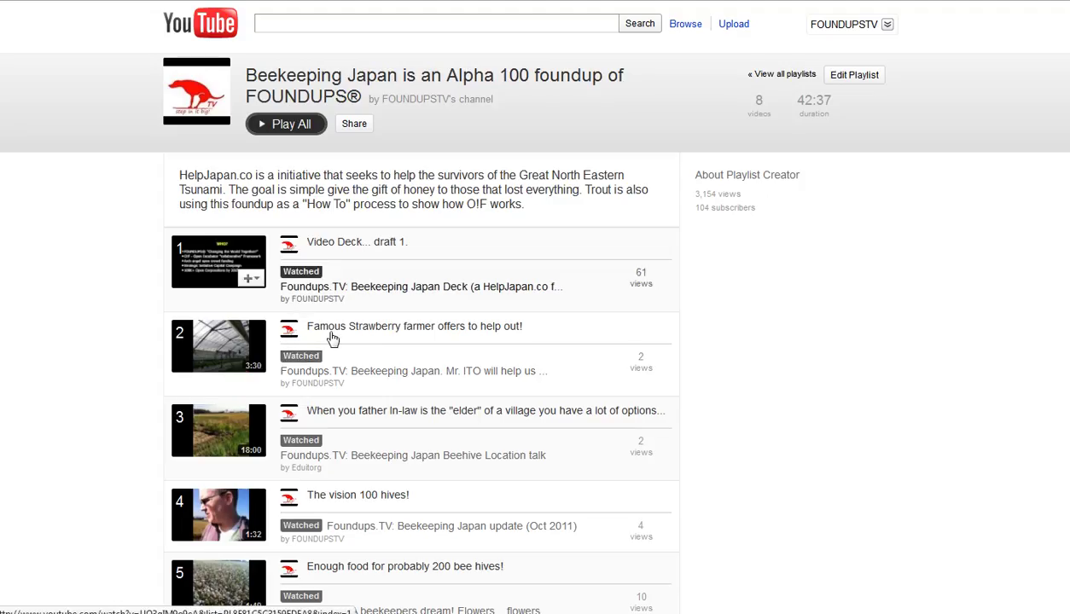
{"action": "left_click_drag", "start_coordinate": [557, 325], "coordinate": [518, 327]}
{"action": "scroll", "coordinate": [530, 373], "scroll_direction": "down", "scroll_amount": 3}
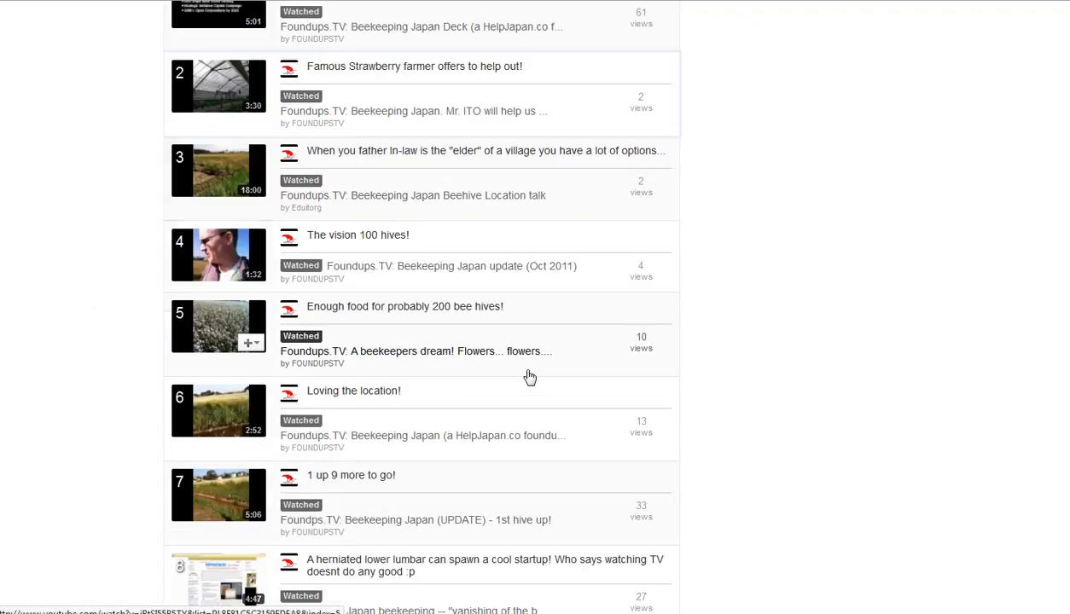
{"action": "scroll", "coordinate": [530, 377], "scroll_direction": "up", "scroll_amount": 3}
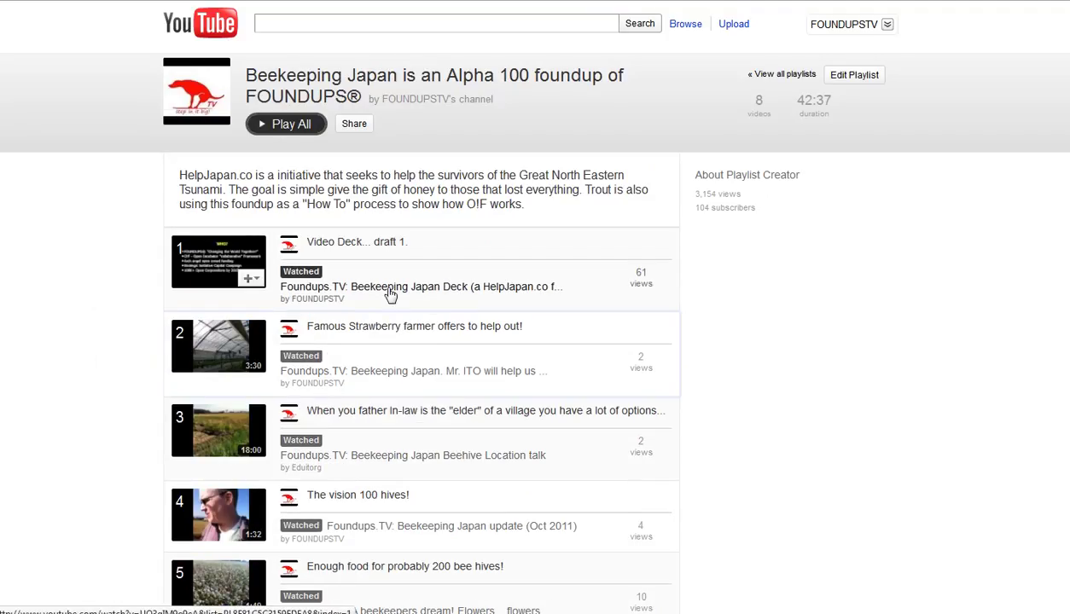